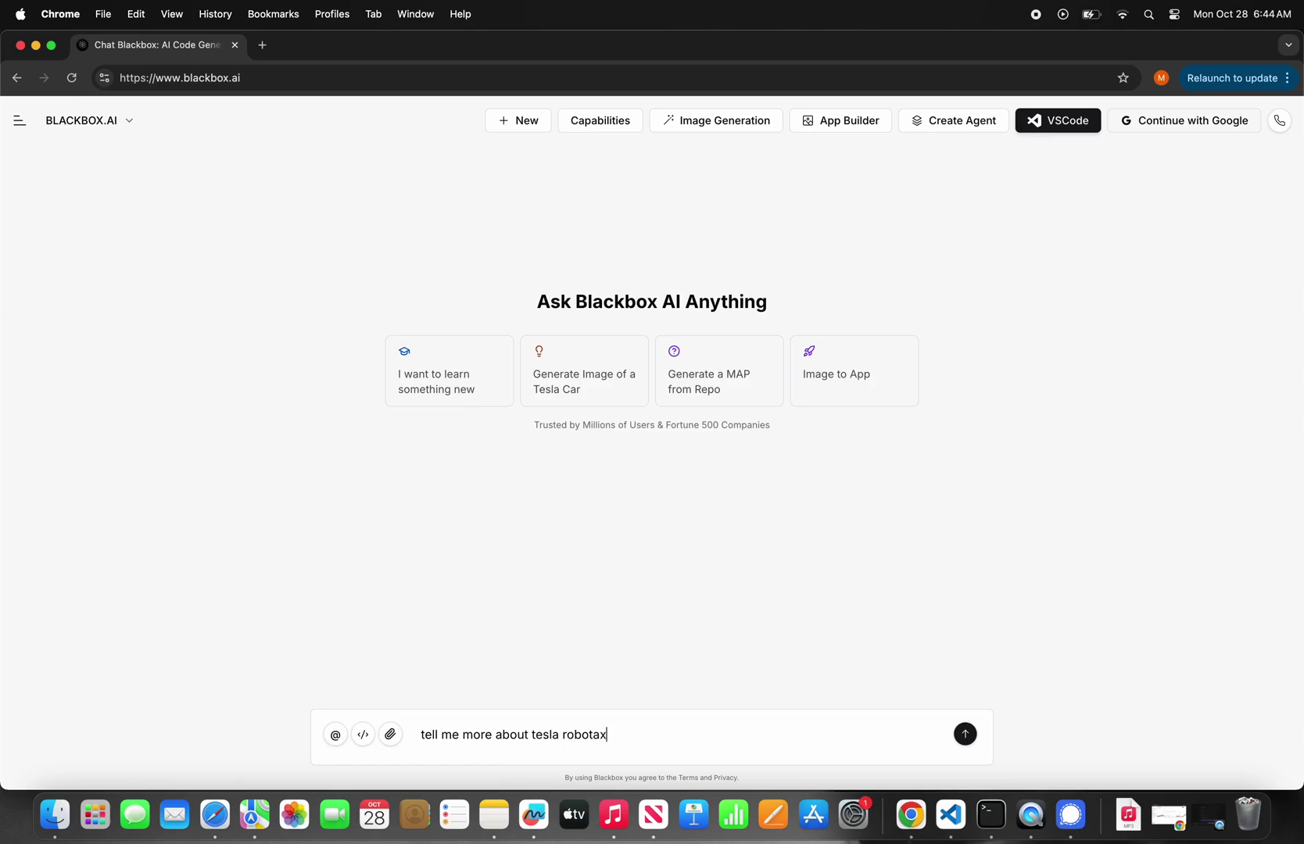
type("i")
Send 'tell me more about tesla robotaxi' to Blackbox AI for a sourced answer.
key("Return")
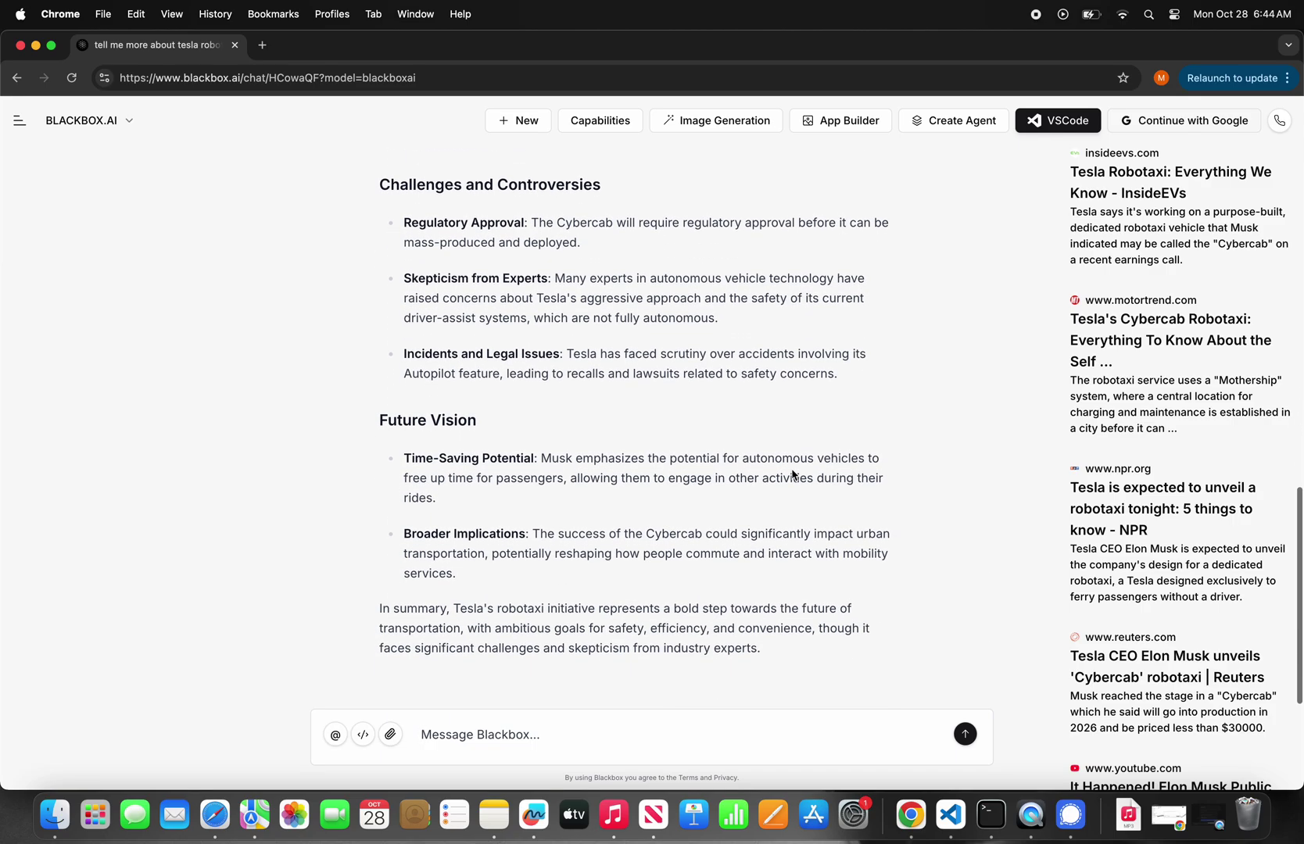
type("what")
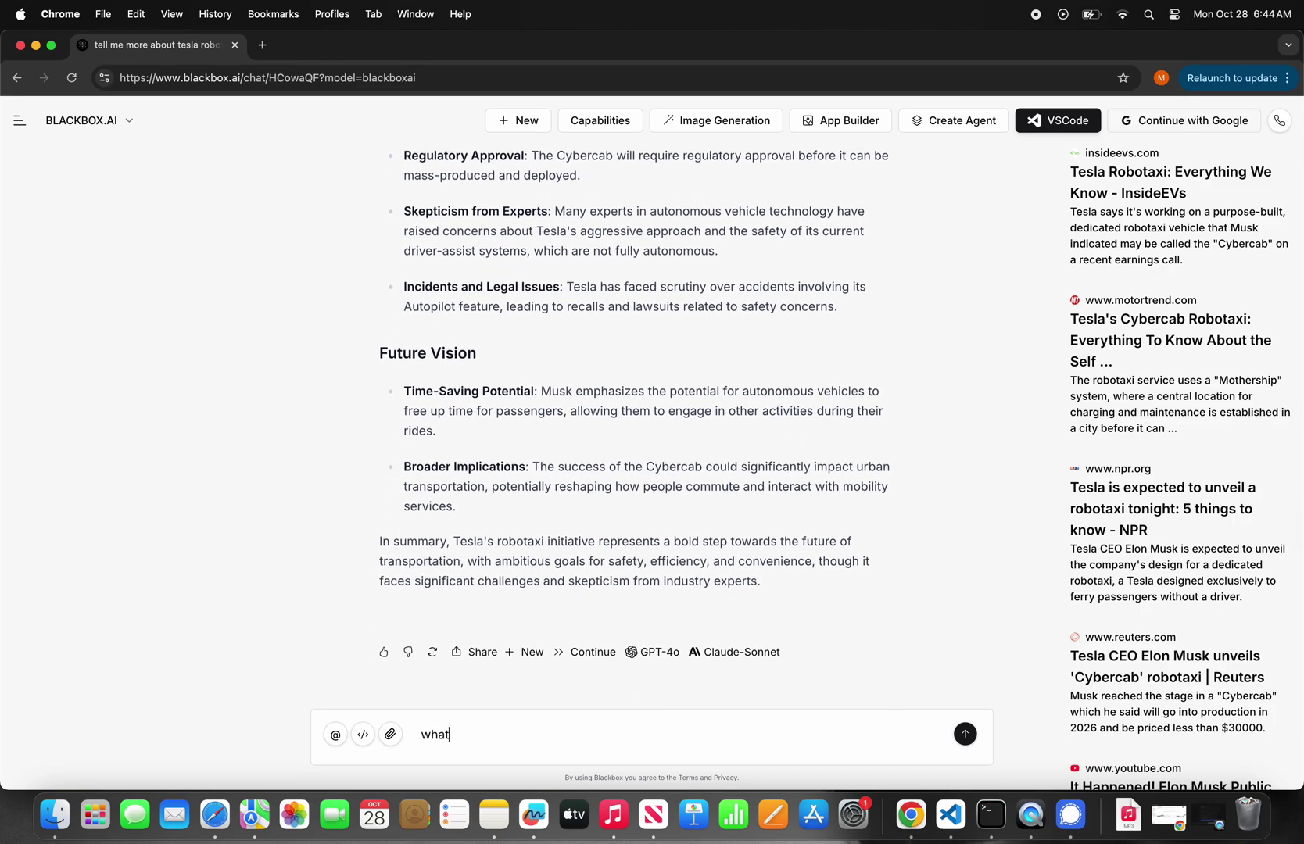
type(" would be the cost to by a cybercab ?")
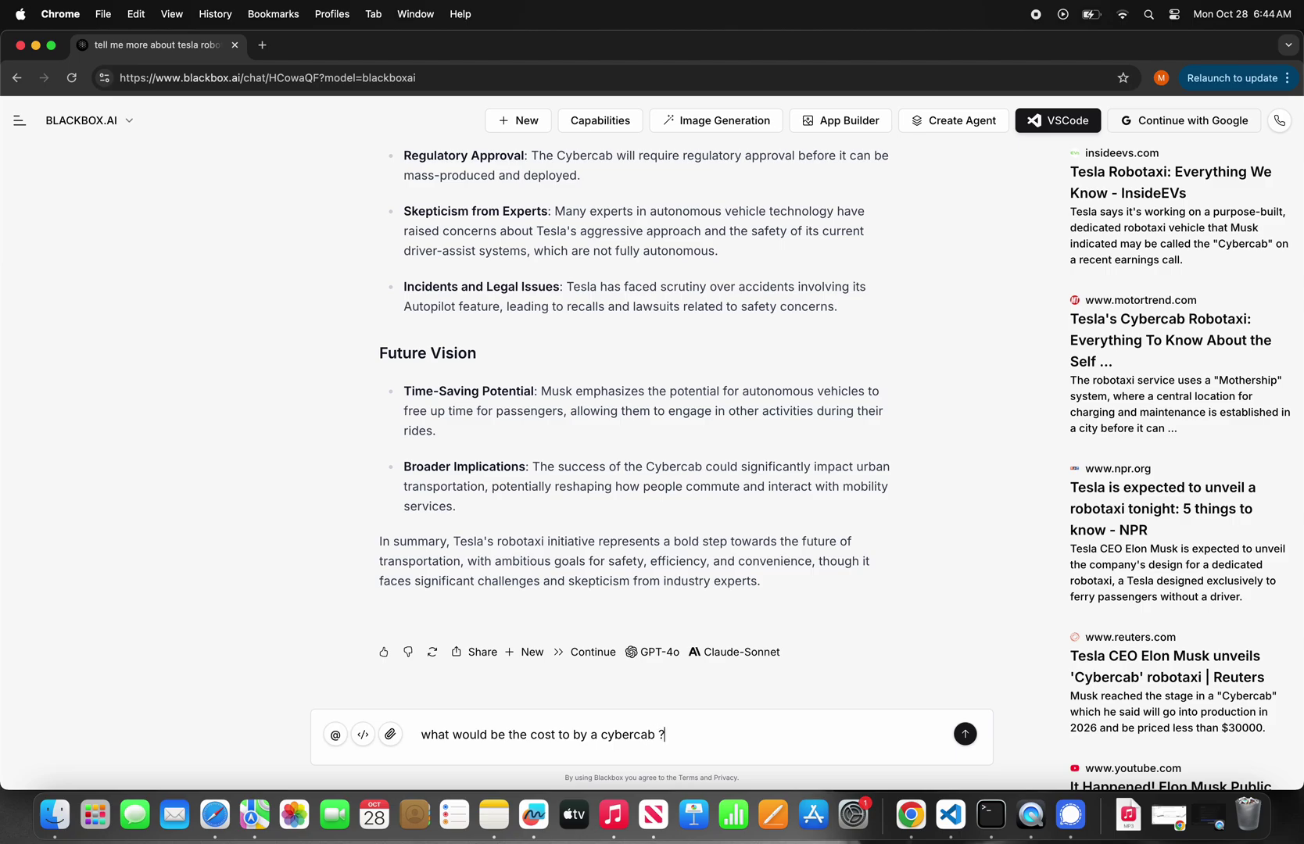
Submit the question about the cost of buying a Cybercab.
key("Return")
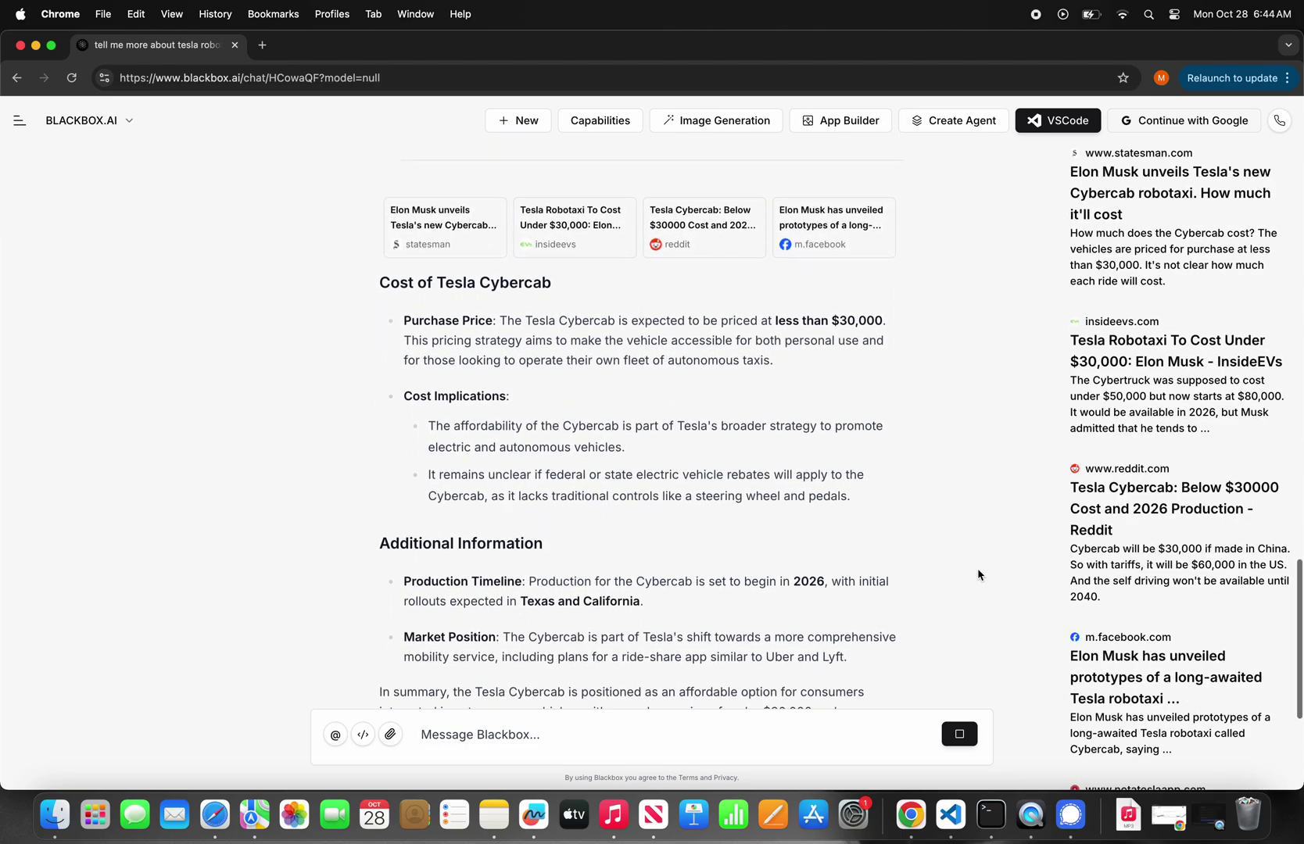
scroll(978, 576, "down", 2)
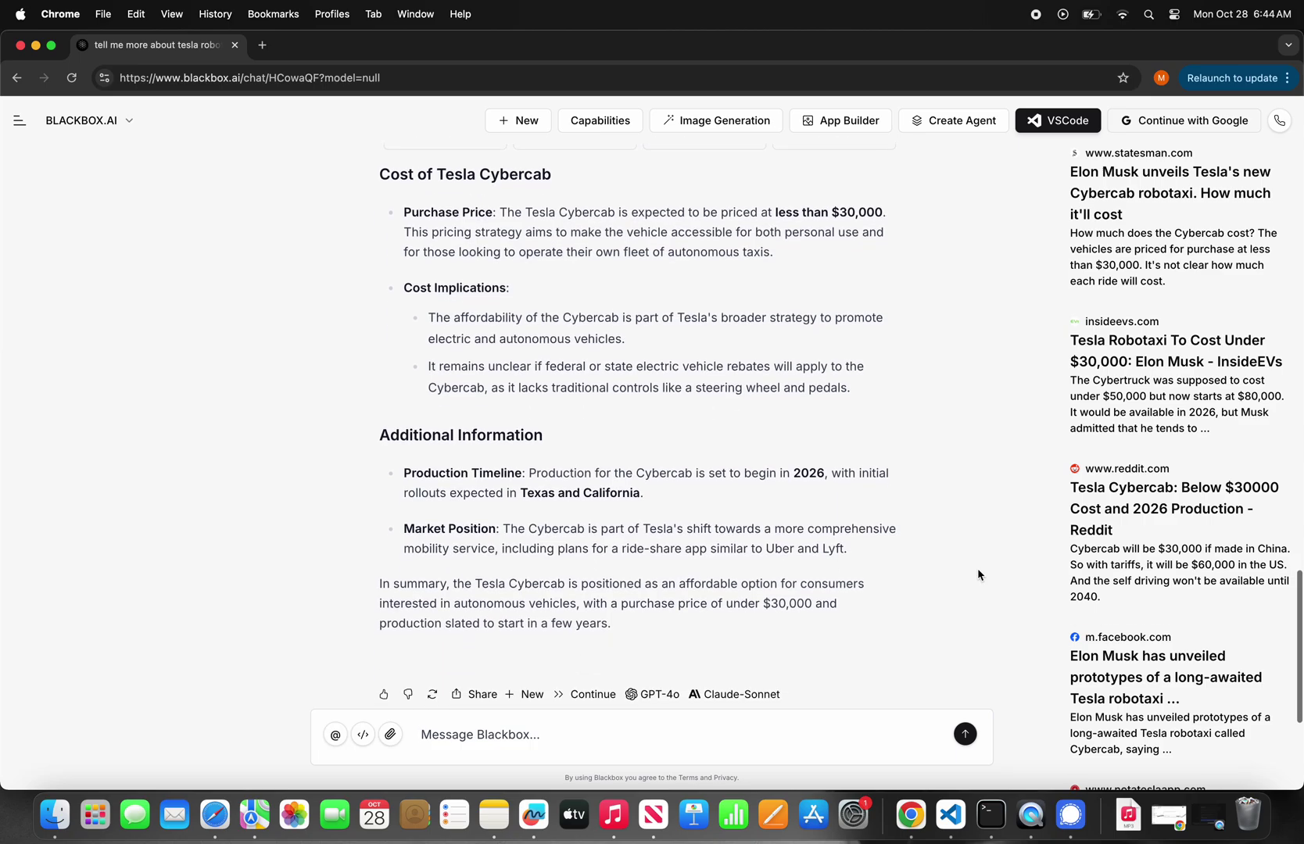
scroll(978, 577, "down", 2)
scroll(978, 576, "down", 1)
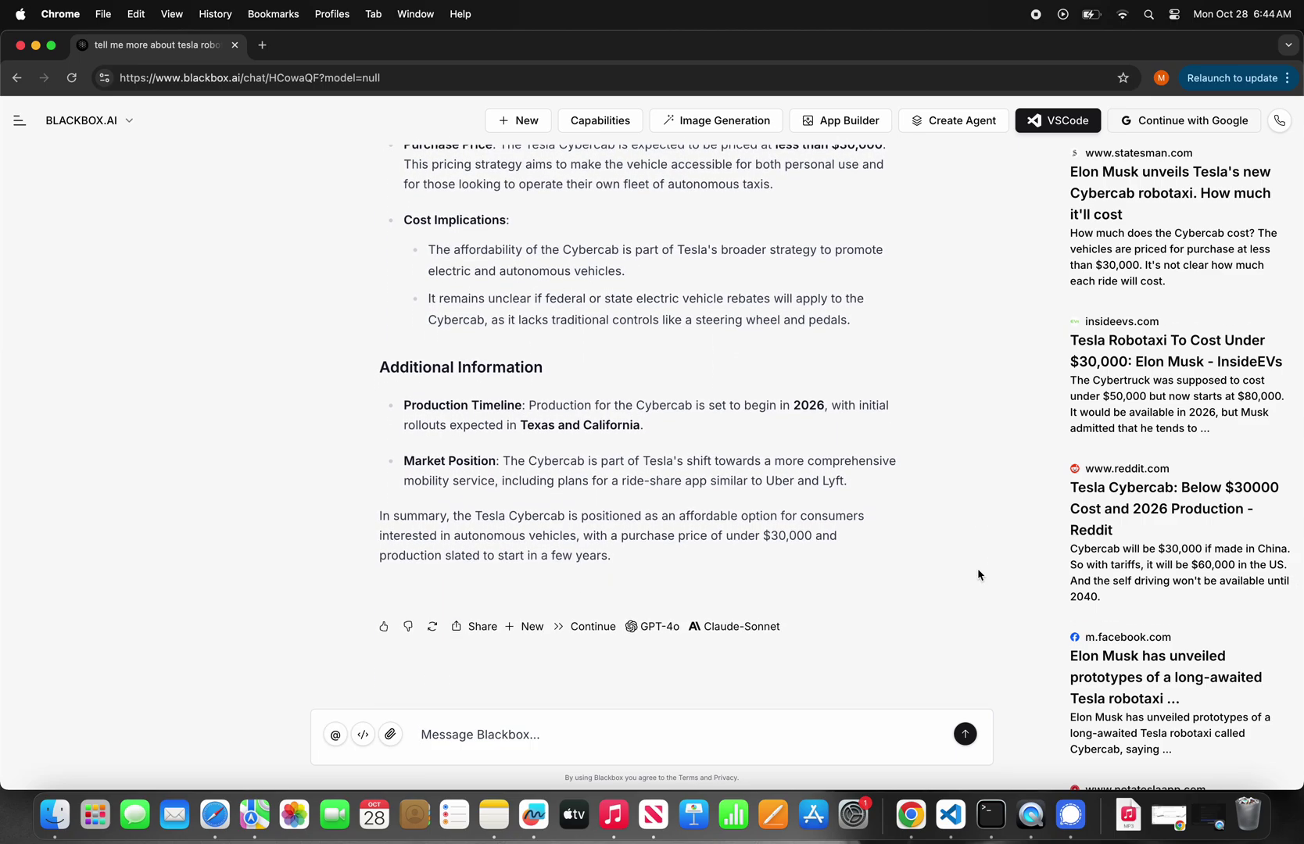
type("wh")
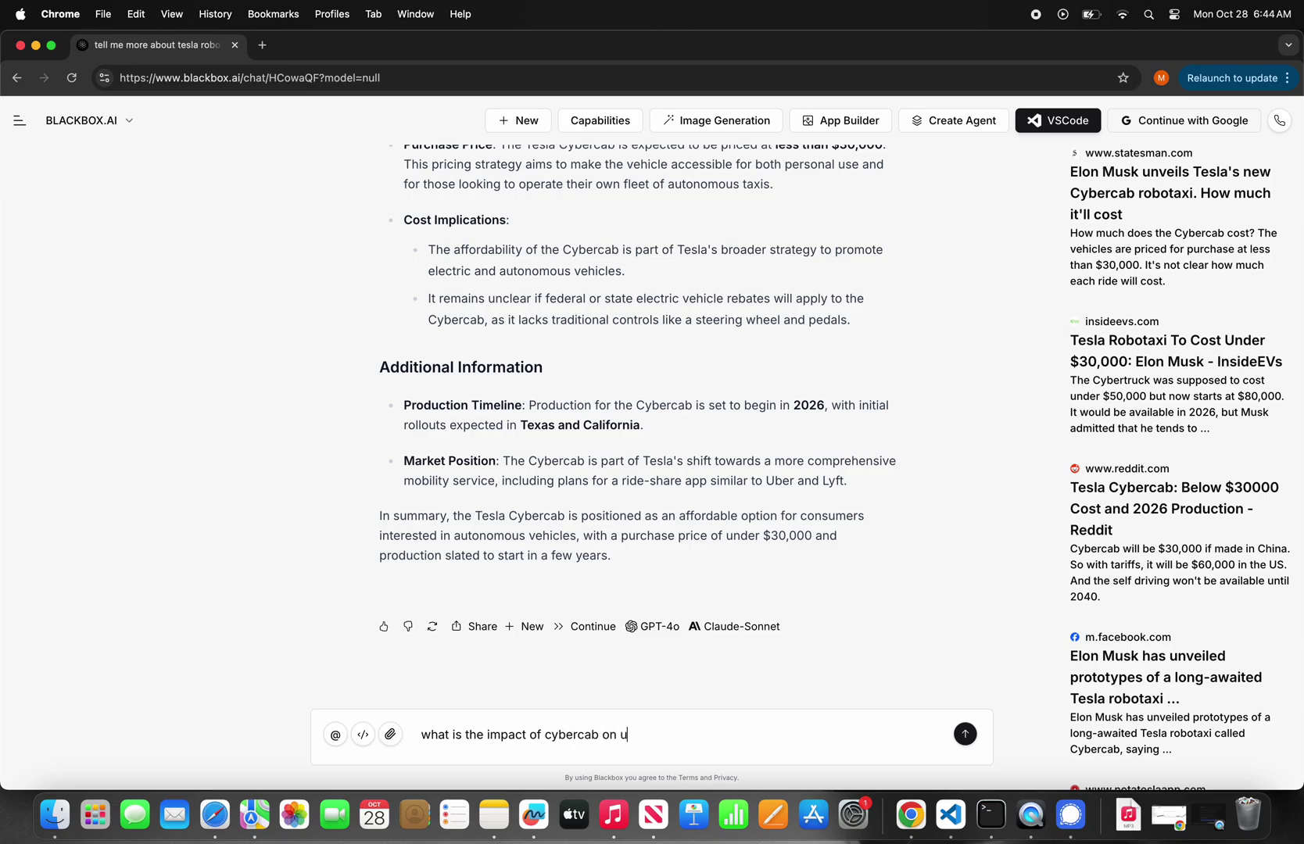
Send 'what is the impact of cybercab on uber' to Blackbox AI.
key("Return")
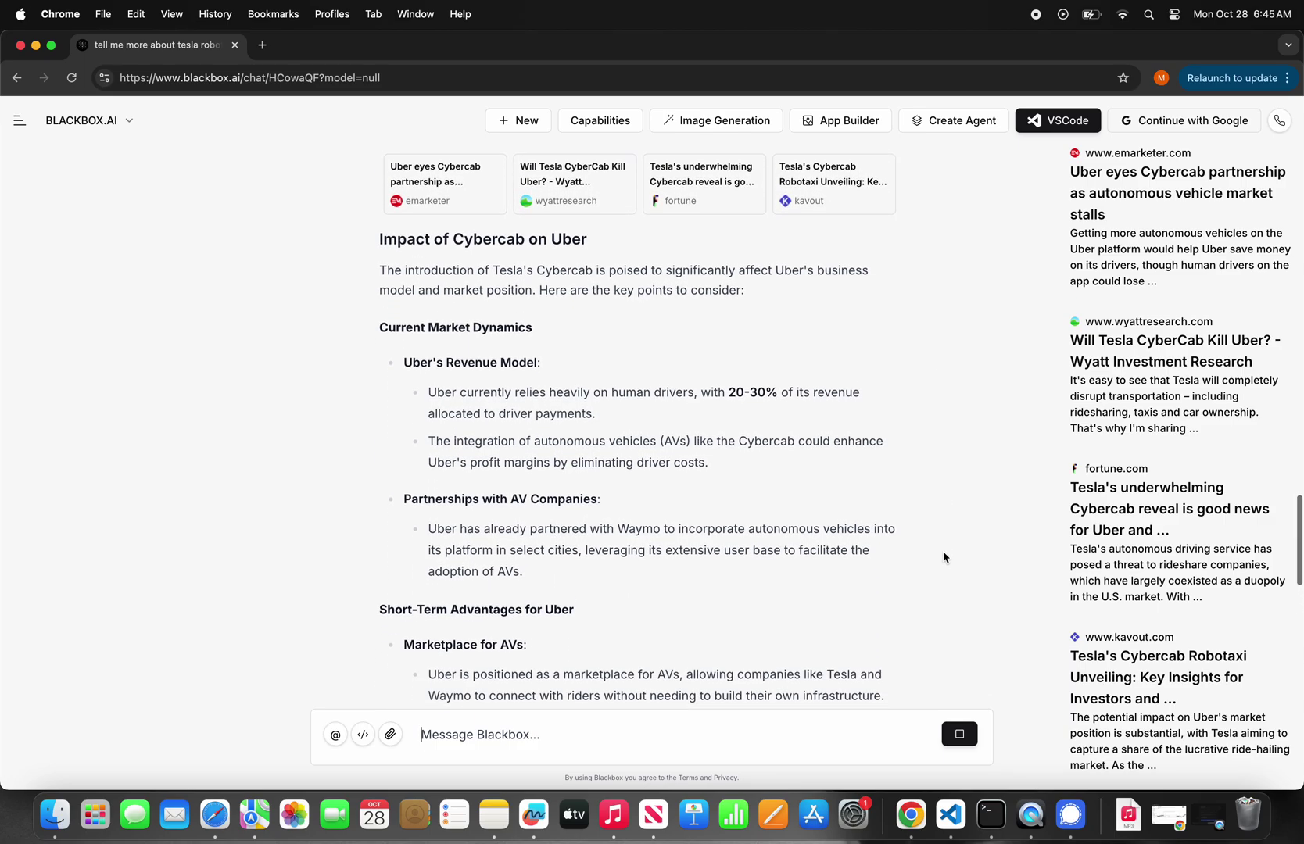
scroll(943, 558, "down", 1)
scroll(944, 557, "down", 2)
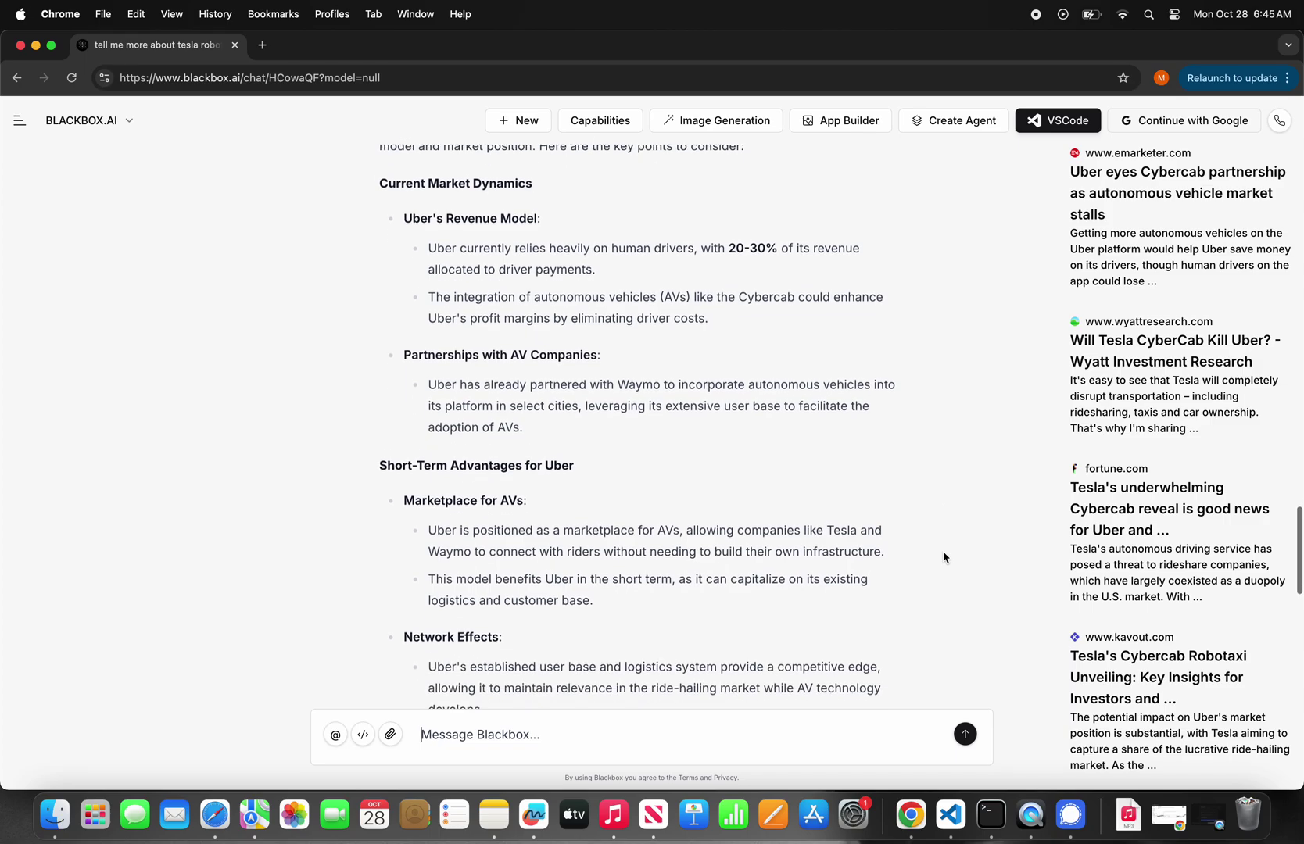
scroll(944, 558, "down", 2)
scroll(944, 558, "down", 1)
scroll(944, 557, "down", 2)
scroll(944, 557, "down", 1)
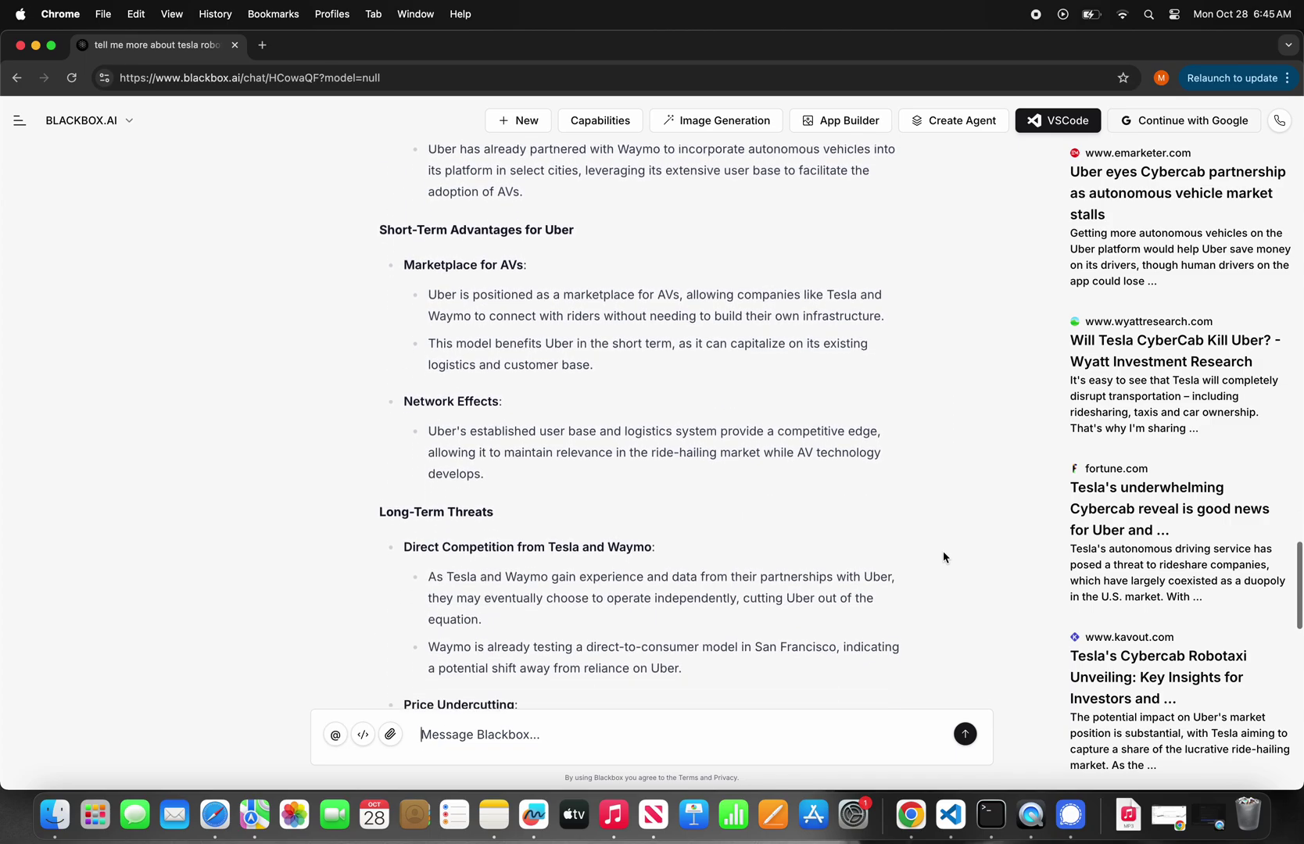
scroll(944, 558, "down", 2)
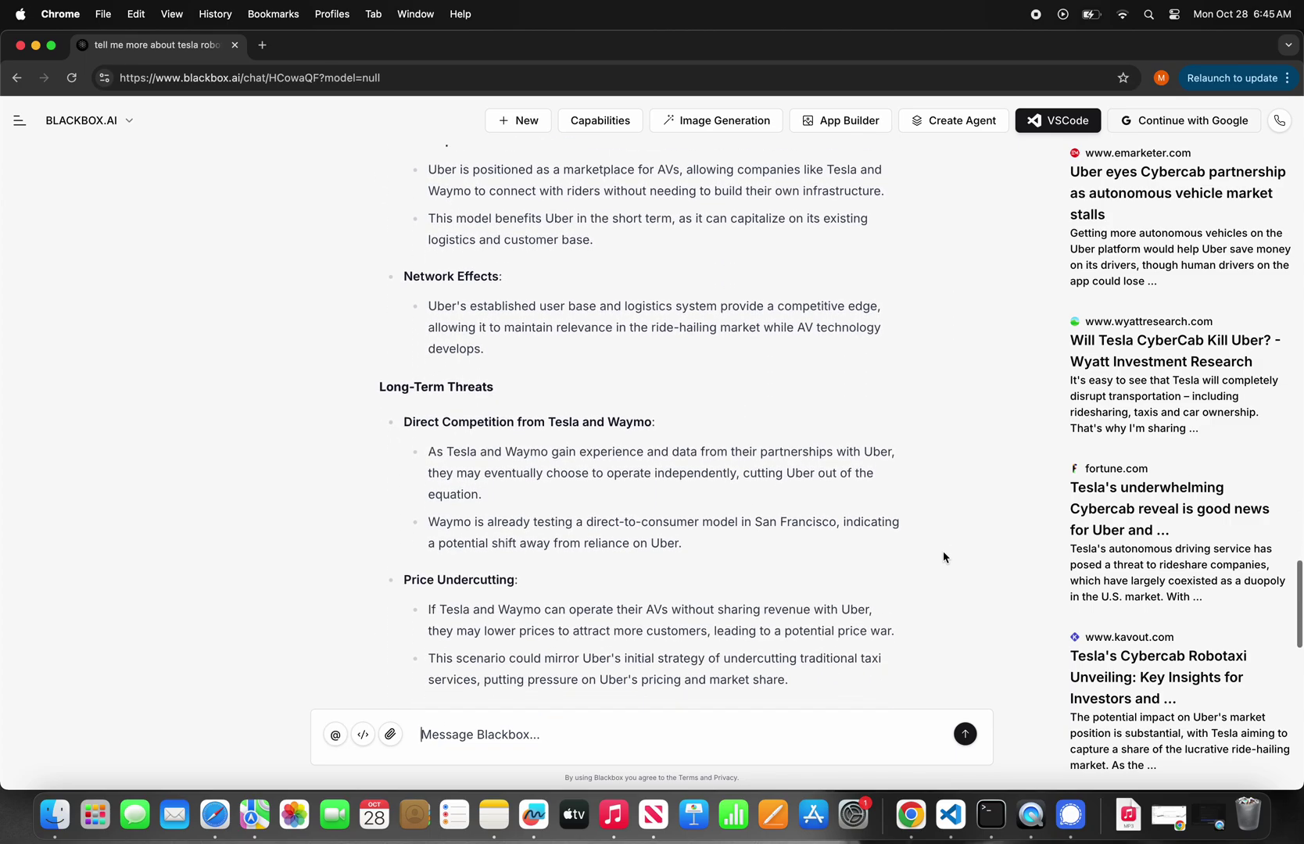
scroll(944, 556, "down", 1)
scroll(944, 557, "down", 1)
scroll(943, 557, "down", 1)
scroll(943, 557, "down", 2)
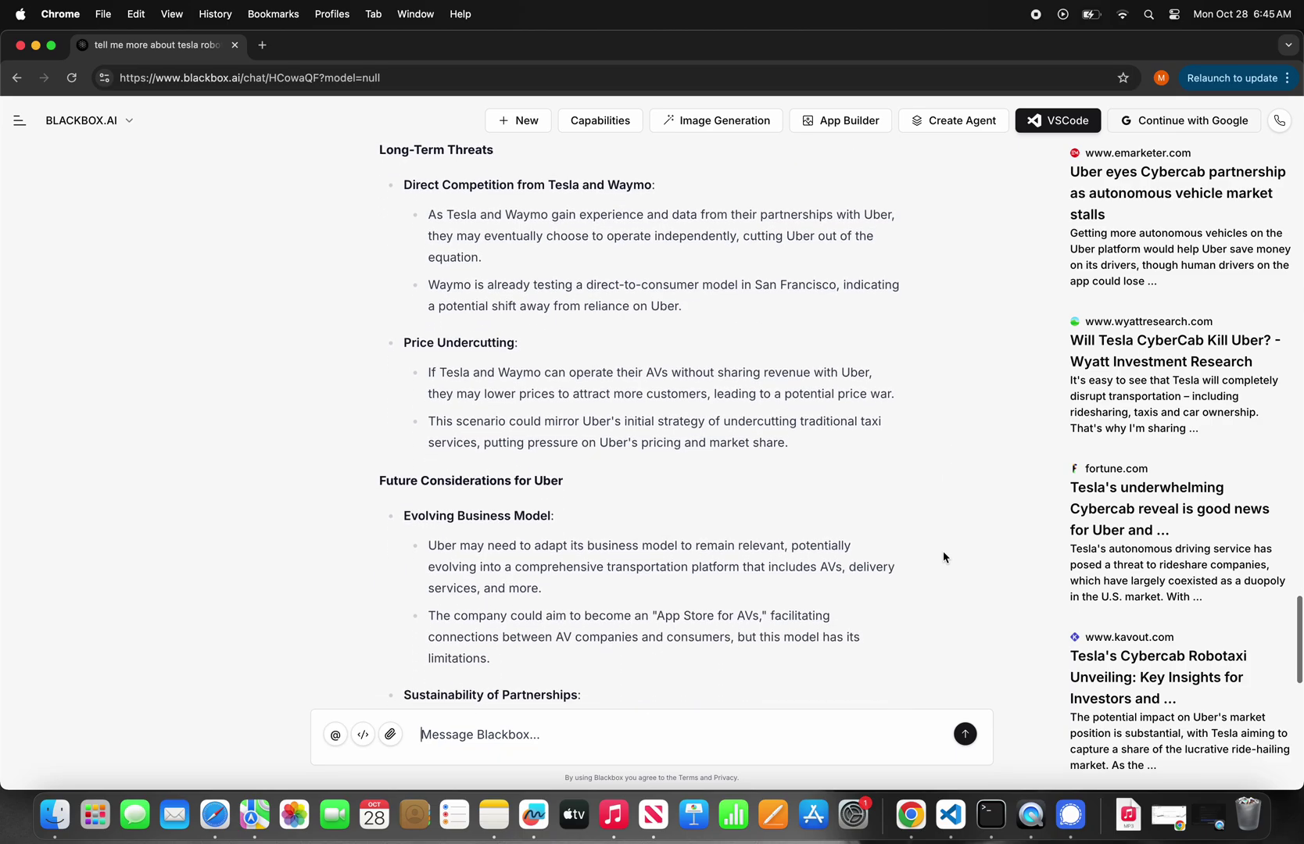
scroll(944, 557, "down", 2)
scroll(943, 556, "down", 1)
scroll(943, 558, "down", 2)
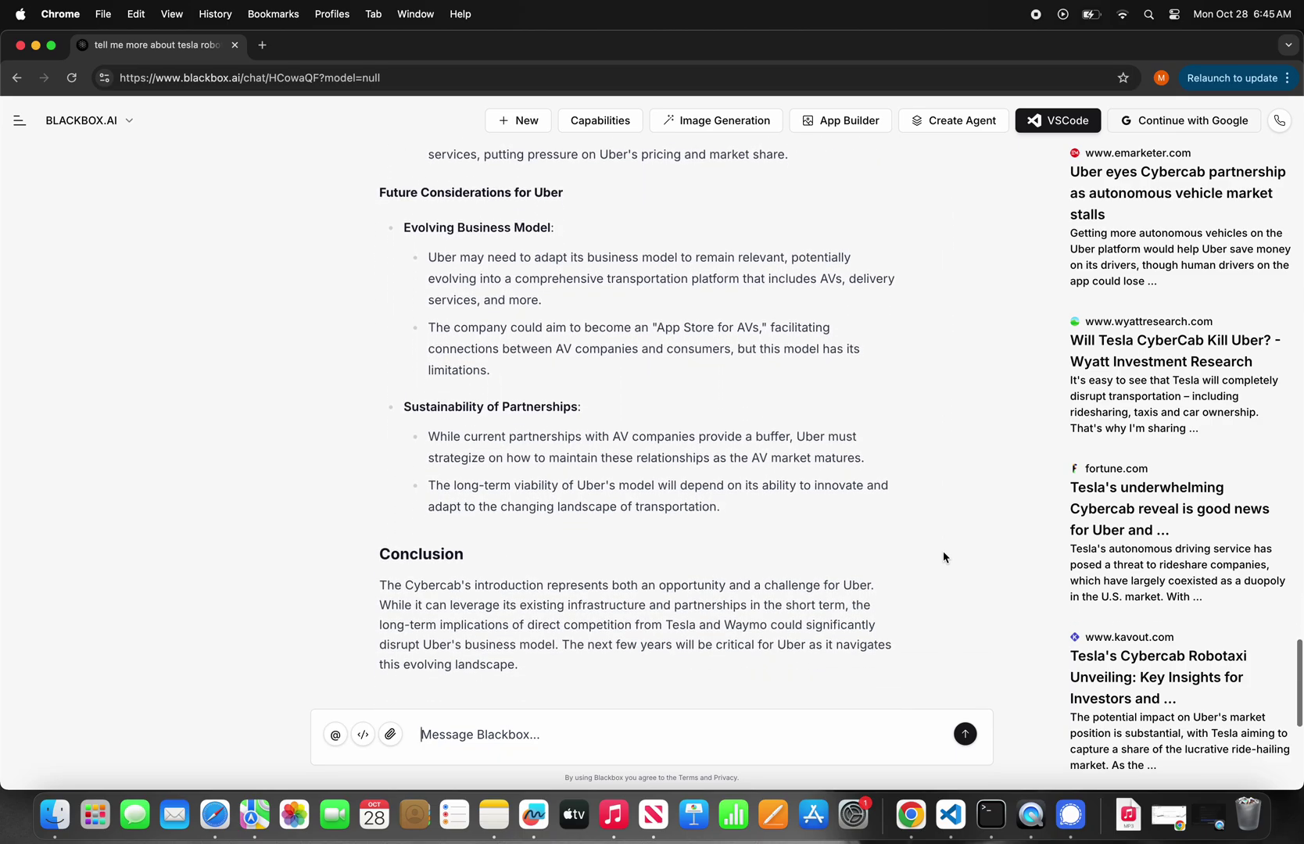